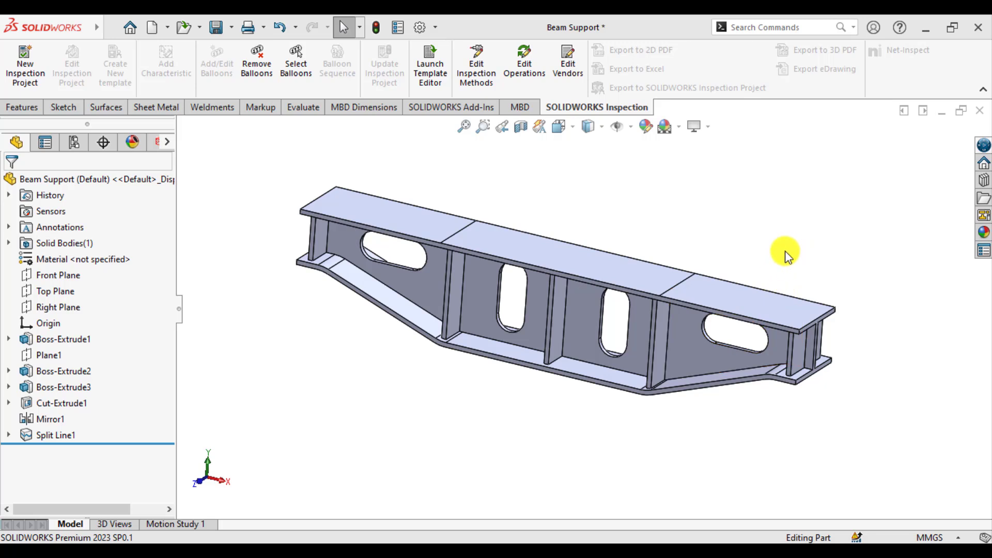
- Examine the beam support from above and below, including its underside end faces and the middle section of the top flange
mouse_move(785, 250)
middle_mouse_down()
mouse_move(720, 258)
mouse_move(748, 263)
mouse_move(775, 237)
mouse_move(776, 259)
middle_mouse_up()
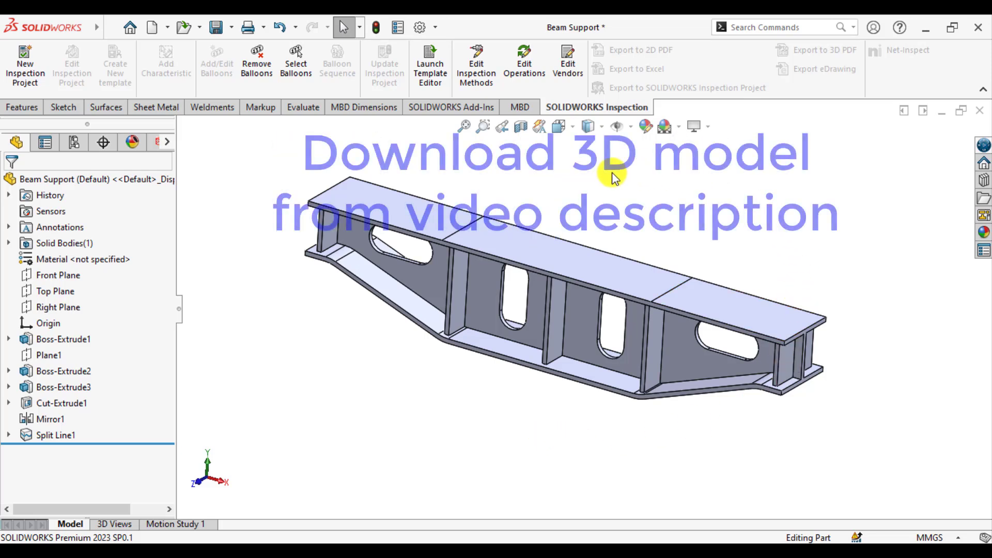
mouse_move(610, 196)
middle_mouse_down()
mouse_move(604, 216)
mouse_move(668, 255)
mouse_move(589, 199)
mouse_move(598, 211)
mouse_move(624, 195)
middle_mouse_up()
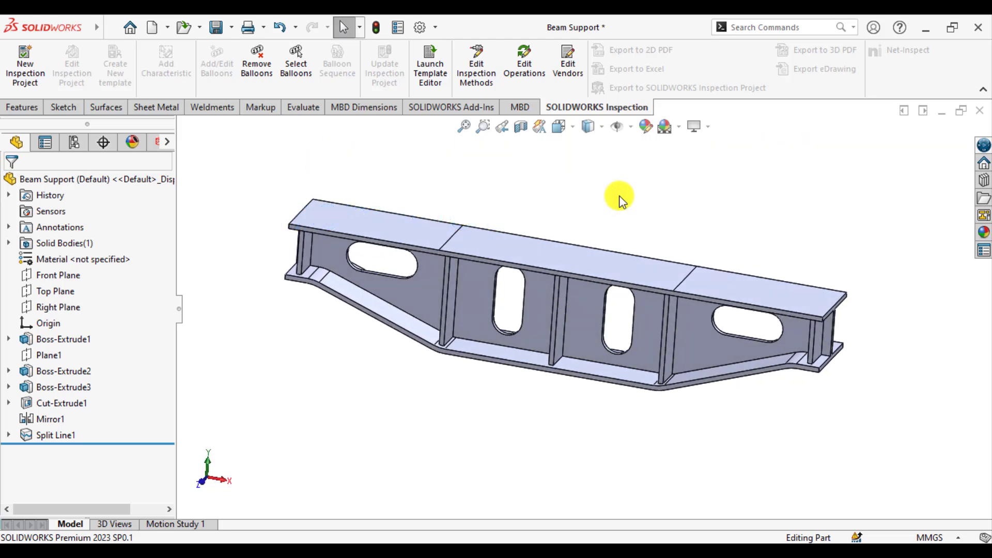
middle_click_drag(619, 199, 727, 263)
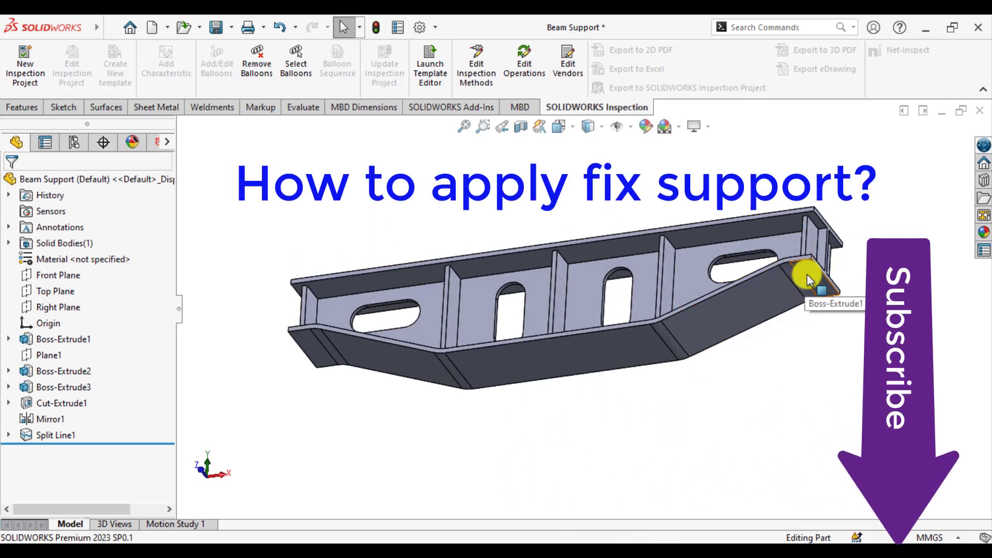
middle_click_drag(423, 251, 442, 414)
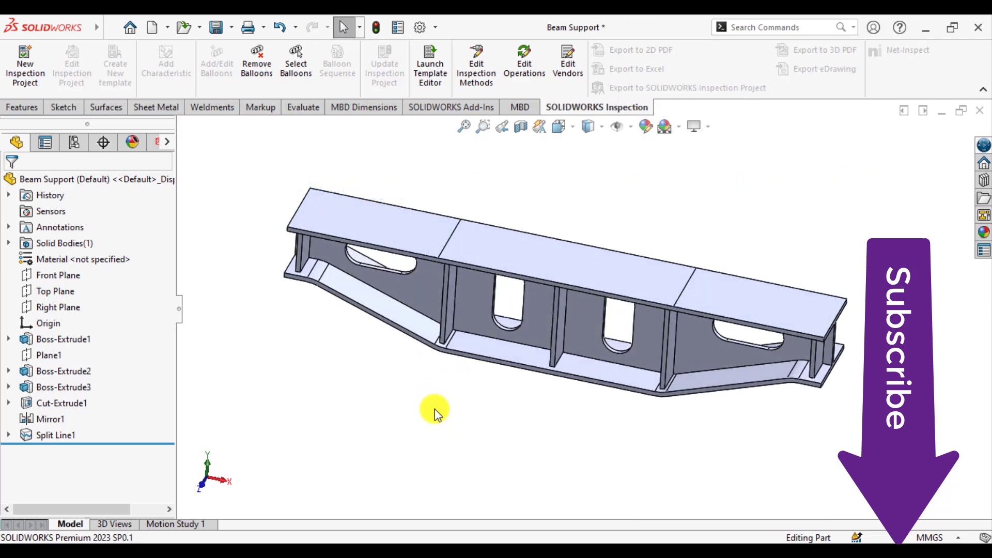
left_click(519, 249)
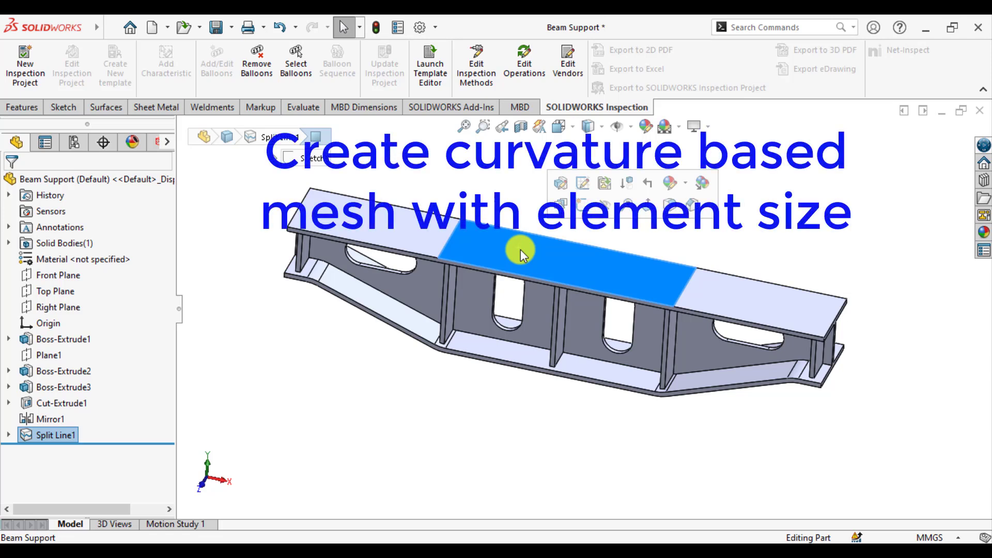
left_click(387, 373)
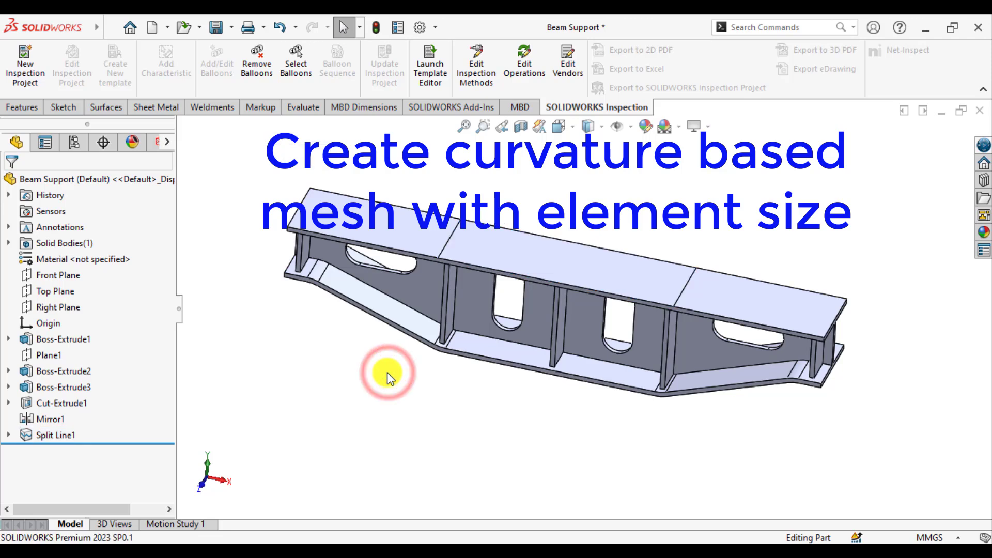
mouse_move(386, 374)
middle_mouse_down()
mouse_move(381, 380)
mouse_move(383, 350)
mouse_move(382, 380)
middle_mouse_up()
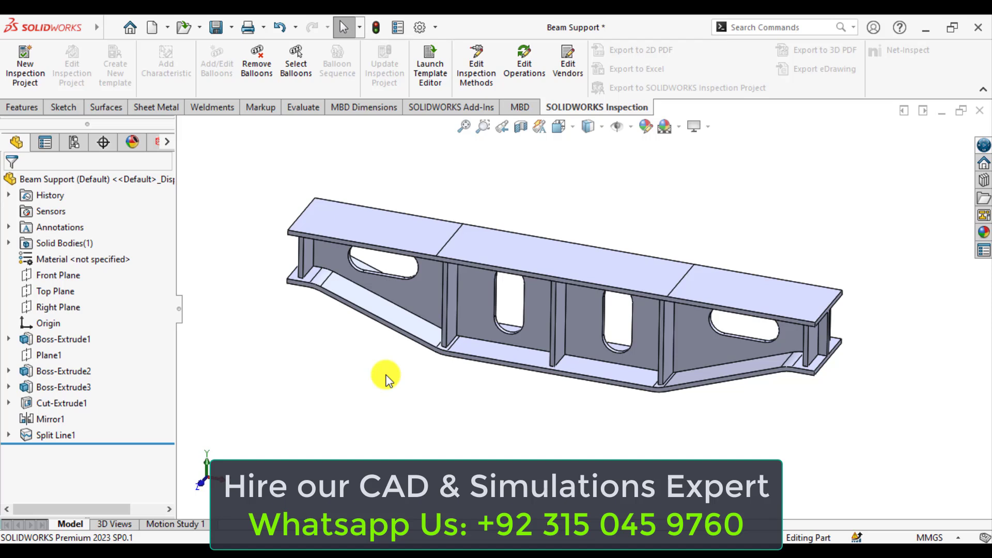
left_click(496, 245)
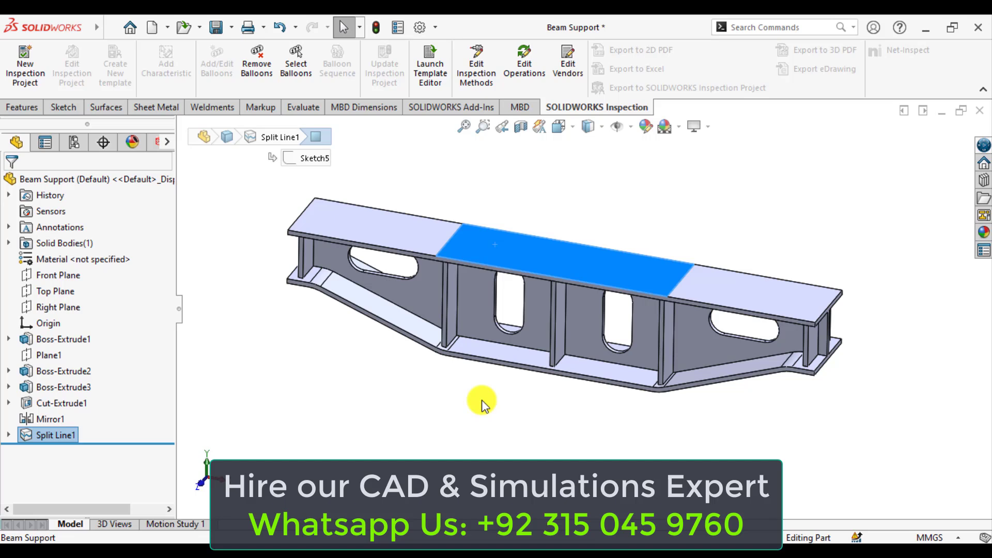
- Enable the SOLIDWORKS Simulation add-in and create a Static study named Static 1
left_click(453, 106)
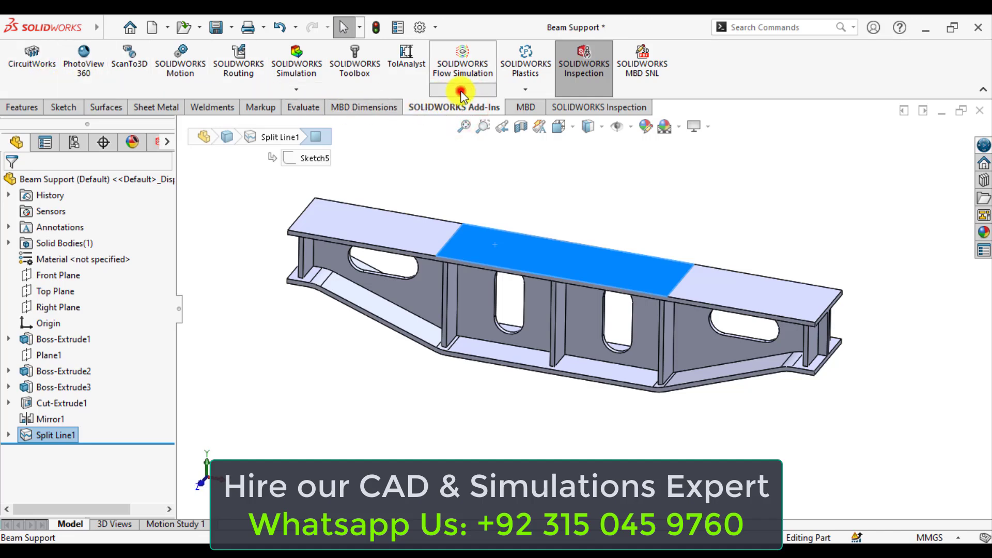
left_click(463, 89)
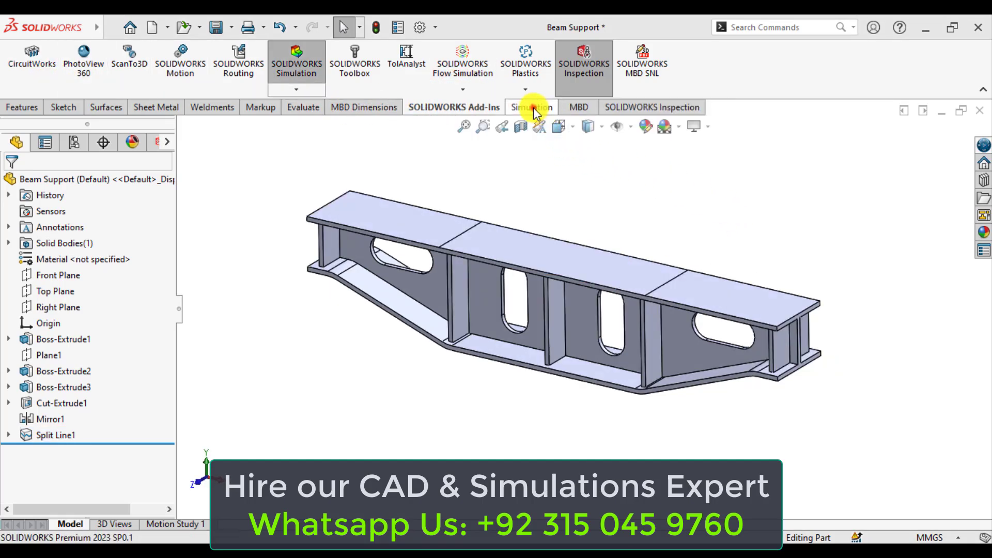
left_click(533, 107)
left_click(18, 62)
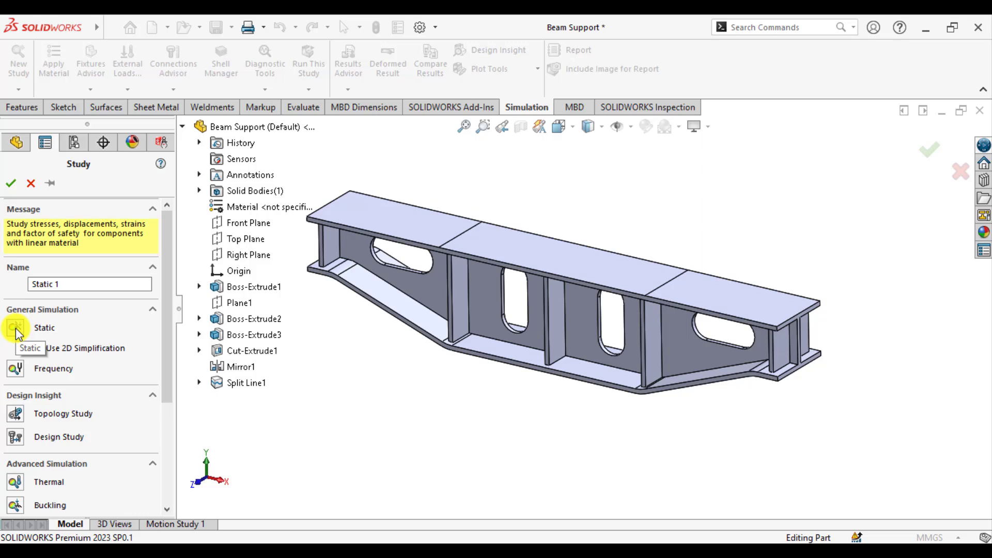
left_click(10, 183)
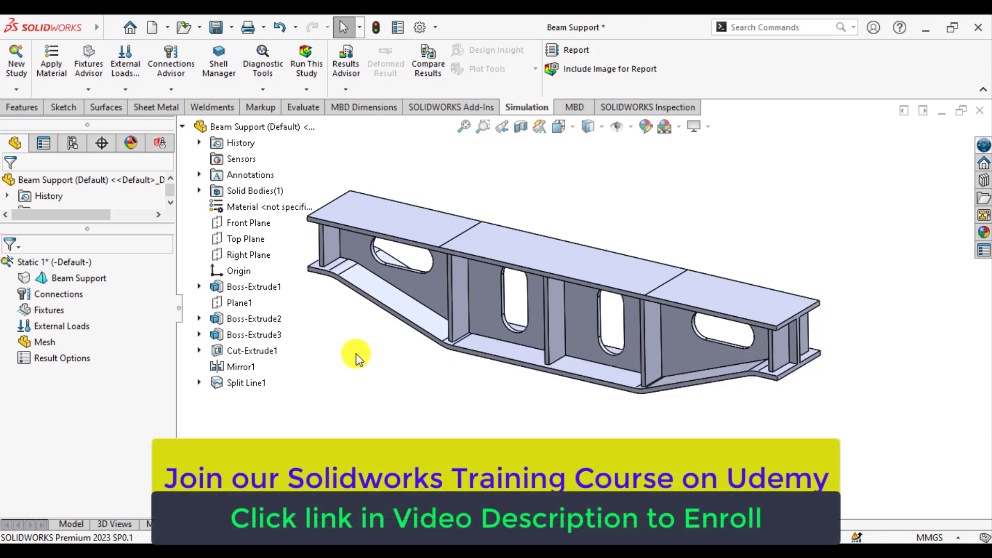
- Apply the AISI 304 steel material to the Beam Support body in the study
right_click(87, 280)
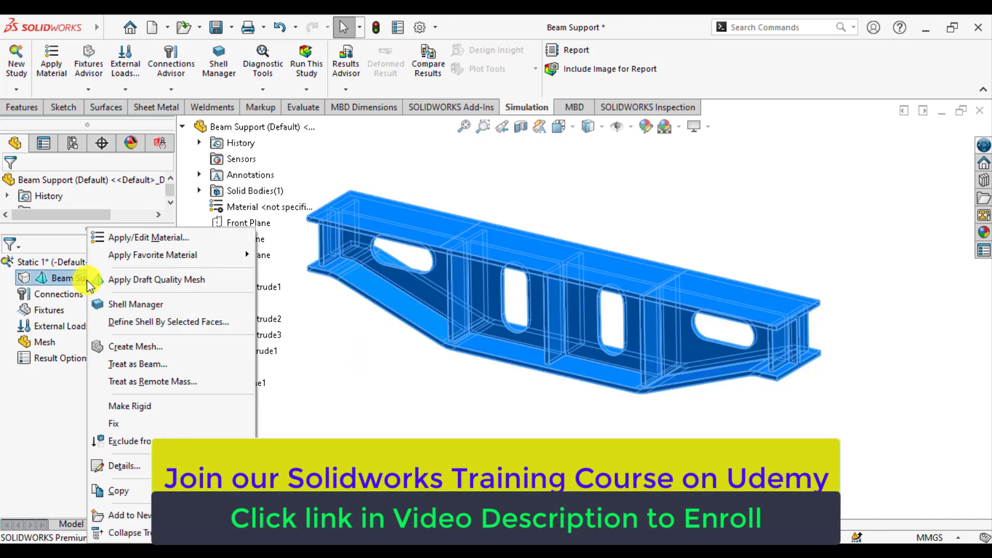
mouse_move(193, 256)
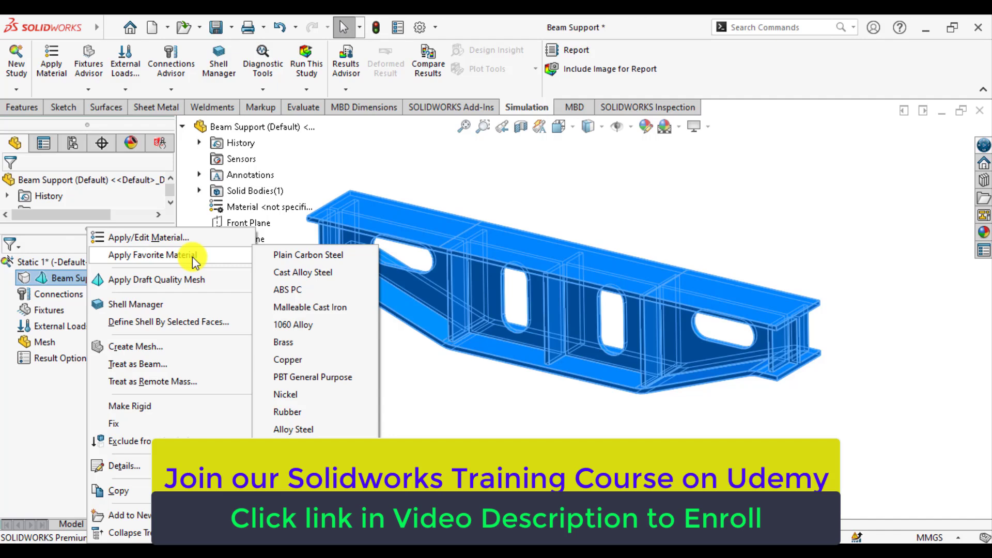
left_click(144, 237)
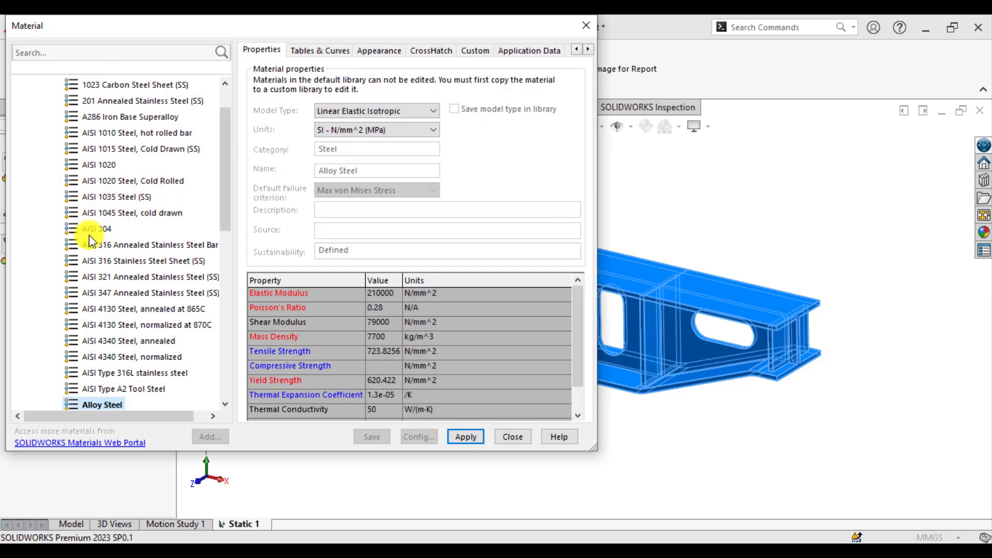
left_click(90, 229)
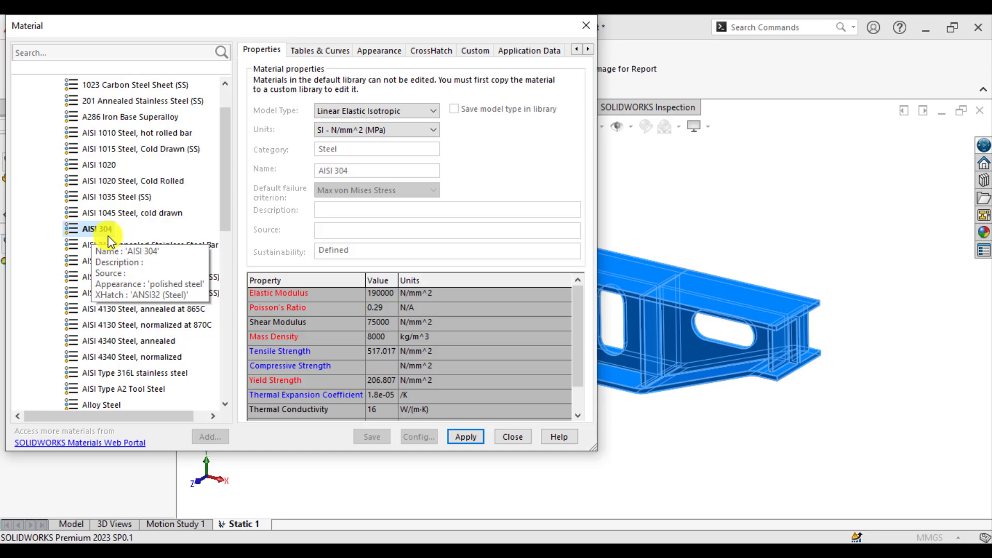
left_click(465, 437)
left_click(512, 437)
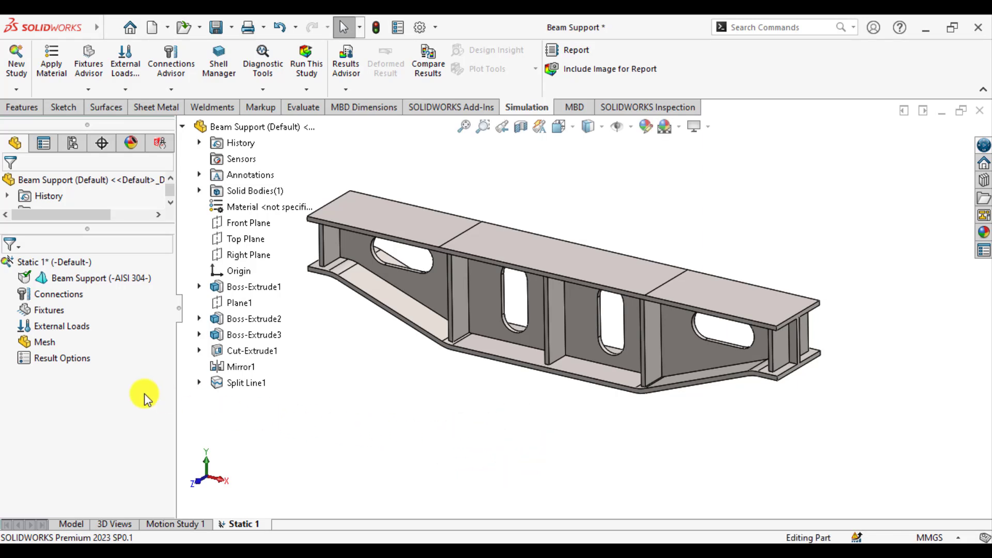
- Add a Fixed Geometry fixture to the two flat underside faces at both ends of the beam
right_click(53, 310)
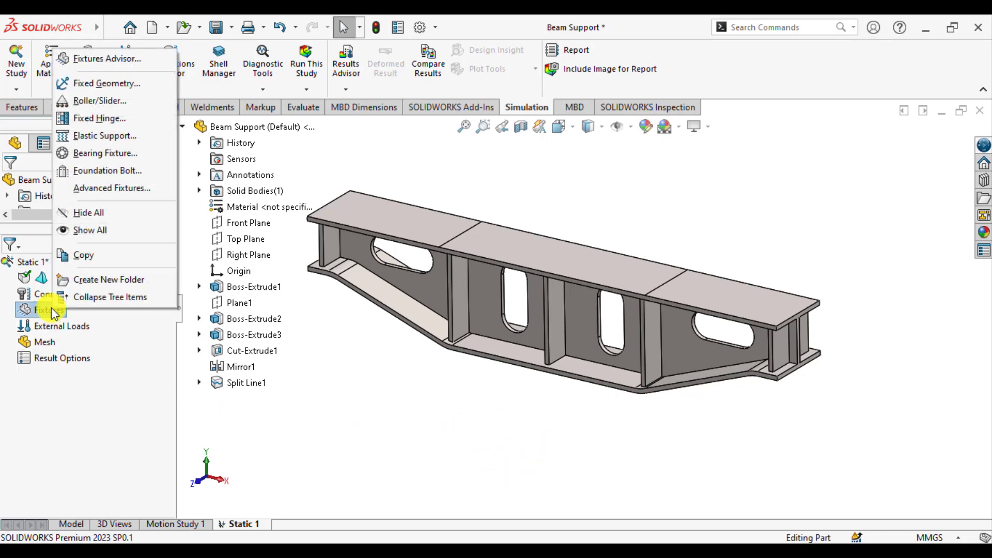
left_click(104, 87)
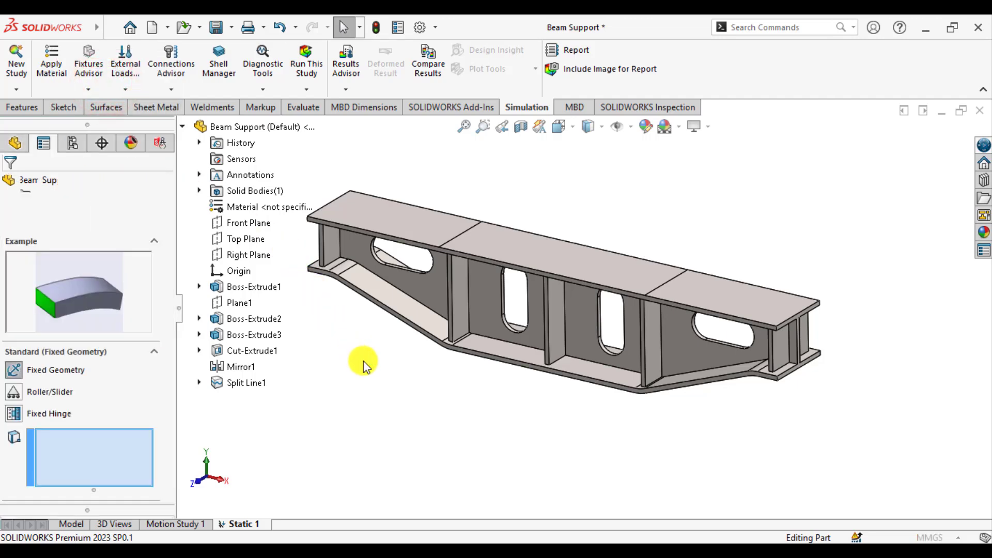
middle_click_drag(403, 394, 310, 300)
left_click(293, 299)
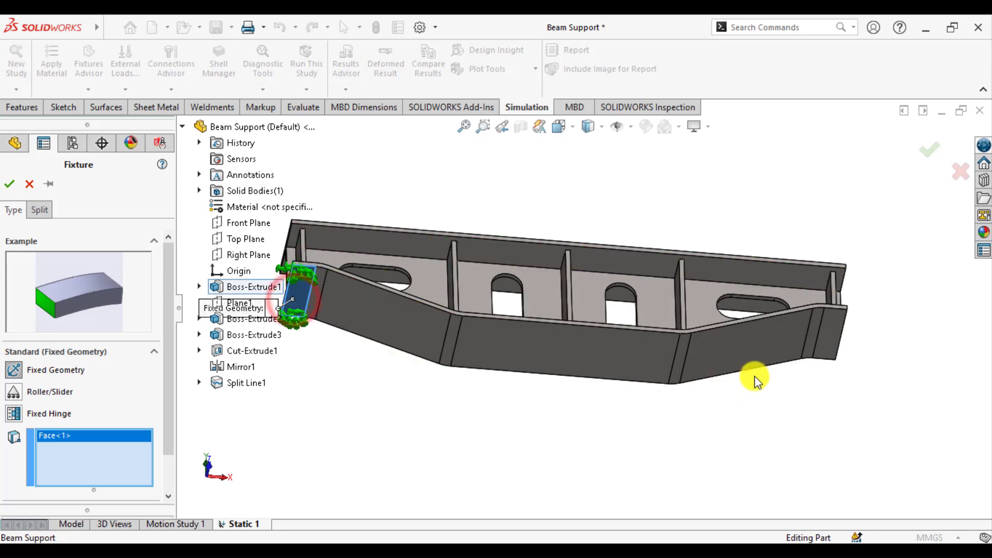
left_click(829, 343)
left_click(829, 344)
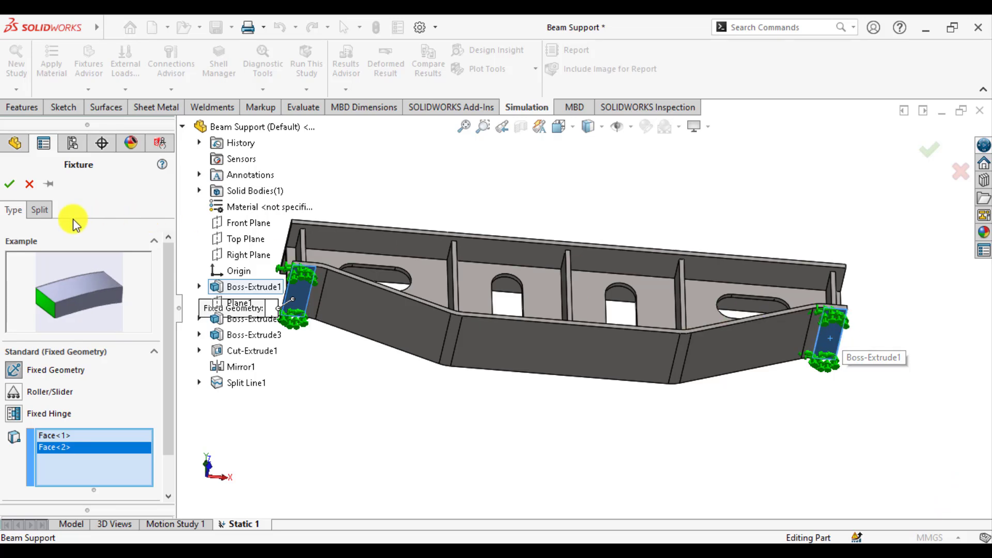
left_click(9, 183)
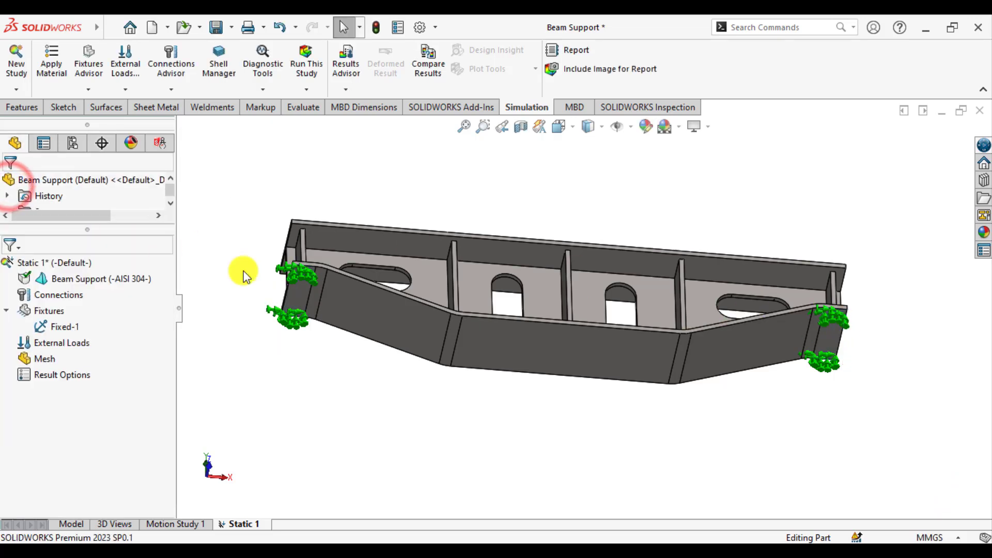
- Apply a 12000 N normal force on the middle split face of the beam's top flange
middle_click_drag(408, 216, 365, 415)
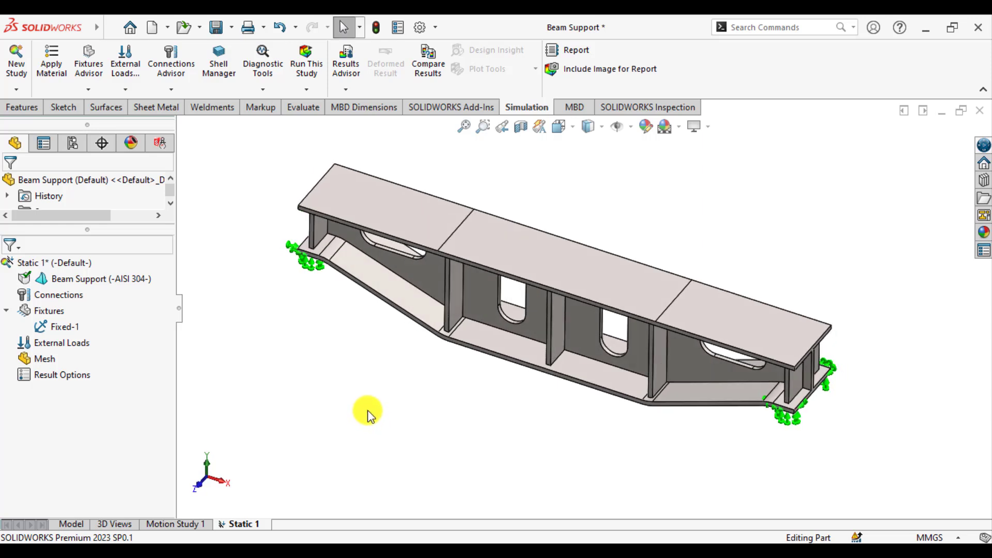
right_click(49, 344)
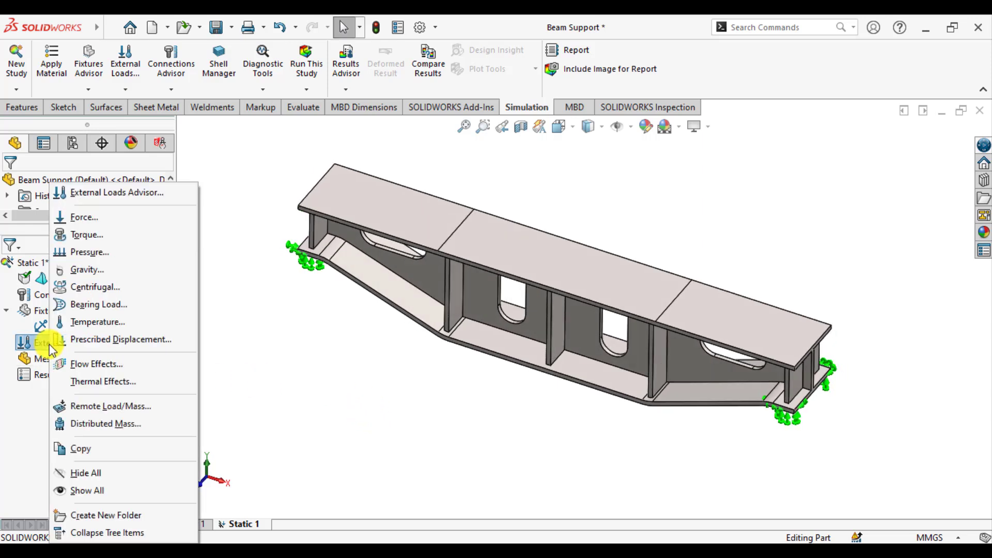
left_click(78, 217)
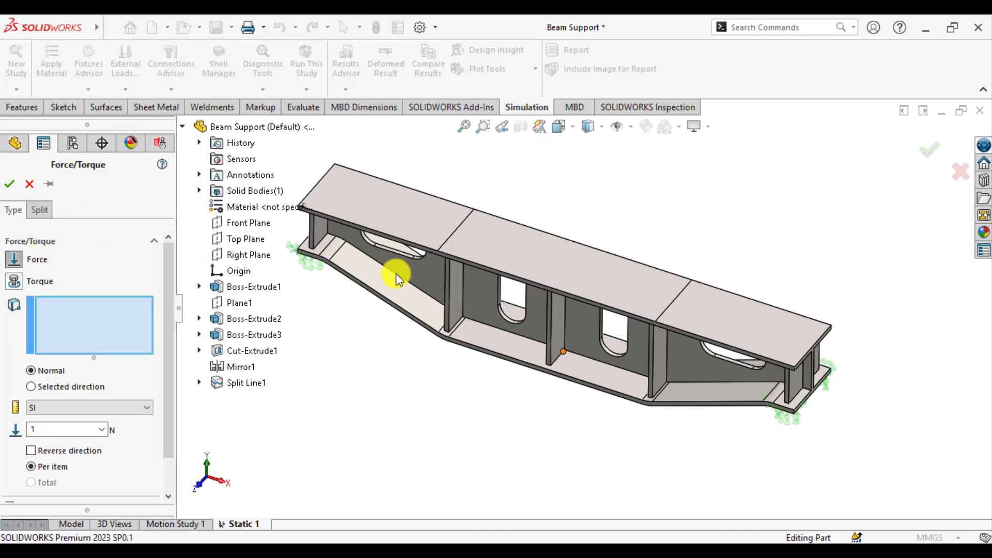
left_click(507, 259)
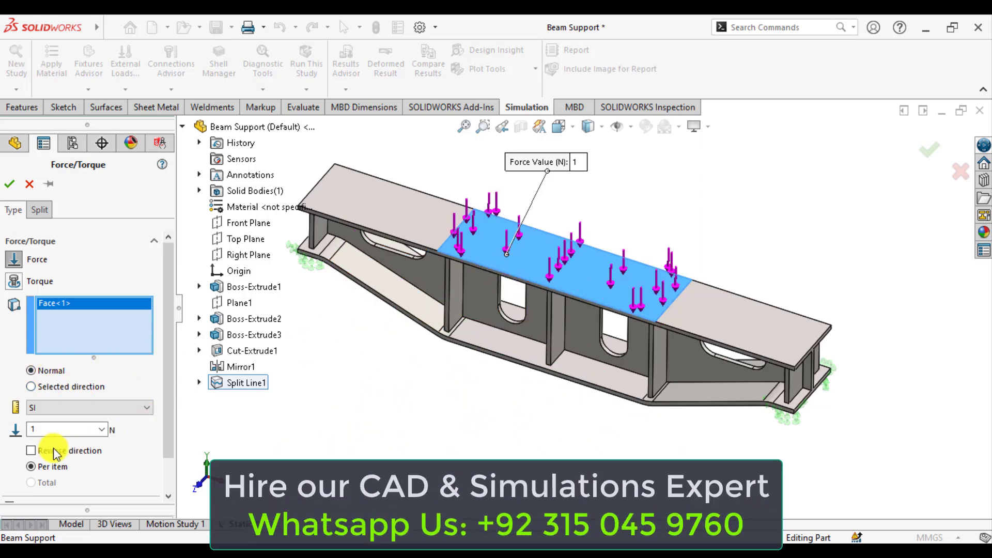
double_click(50, 430)
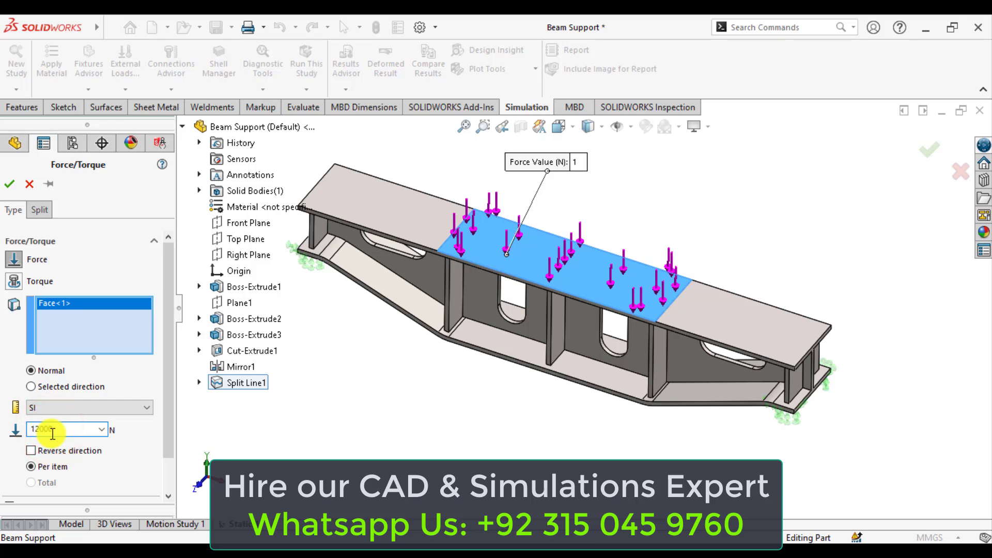
left_click(8, 185)
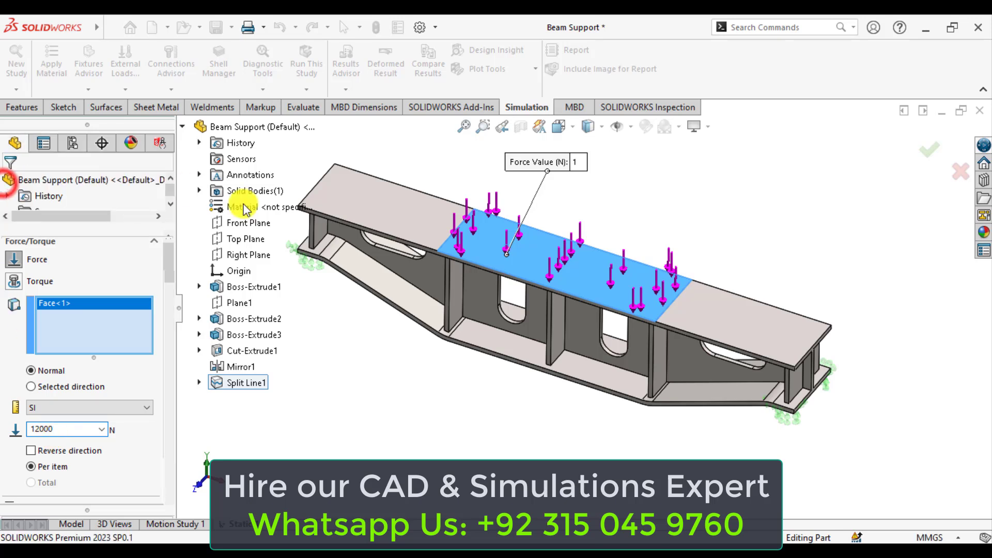
left_click(368, 368)
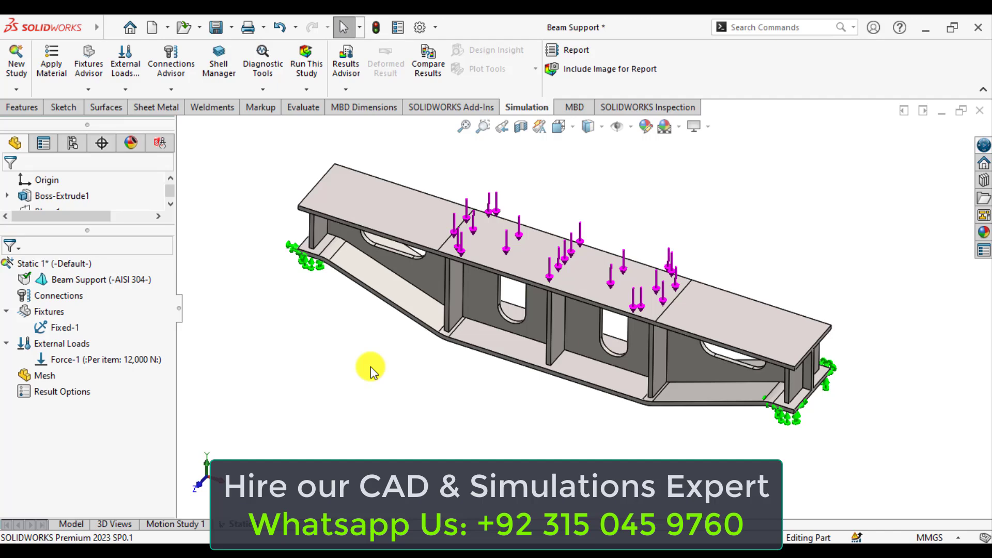
- Mesh the beam with a curvature-based mesh using a 5 mm maximum and 1 mm minimum element size
right_click(25, 381)
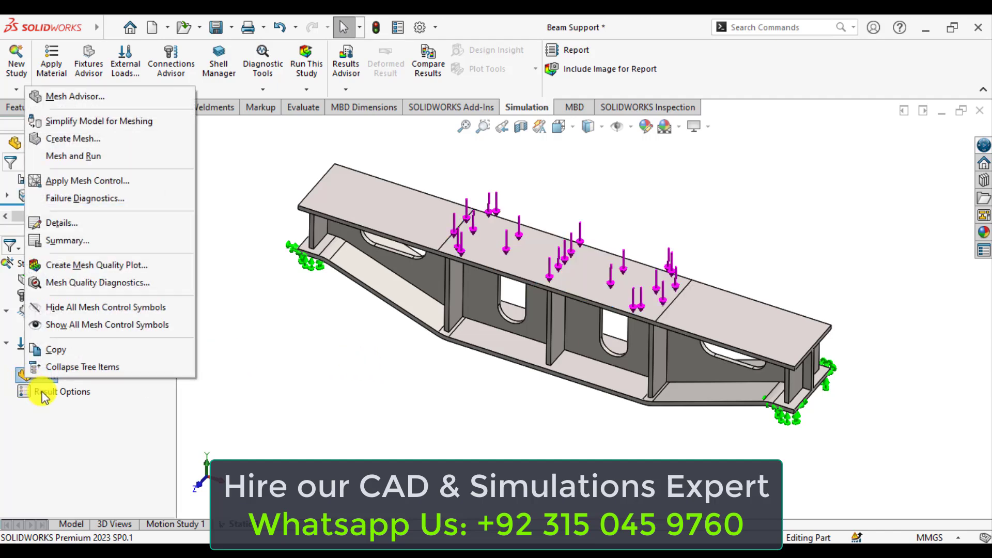
left_click(78, 139)
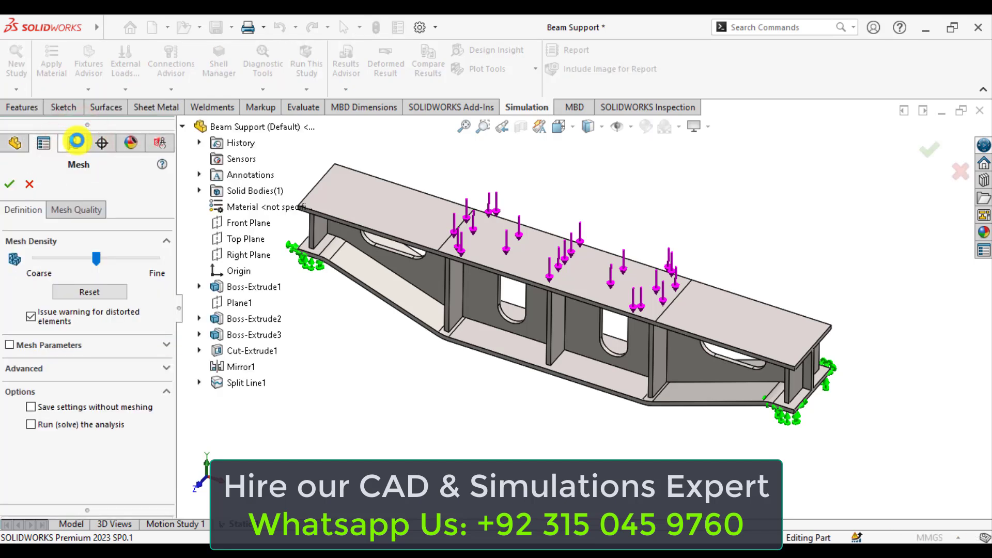
left_click(70, 345)
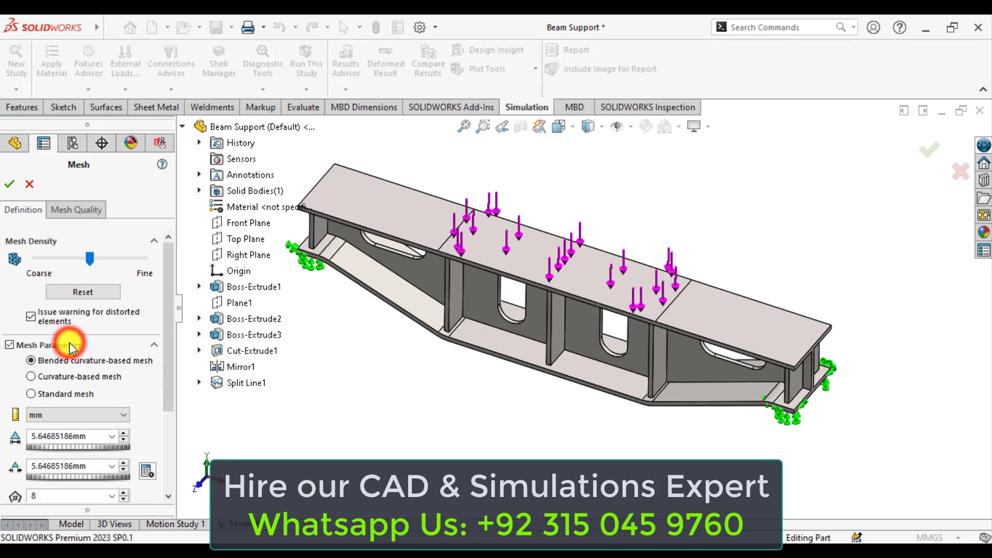
left_click(32, 376)
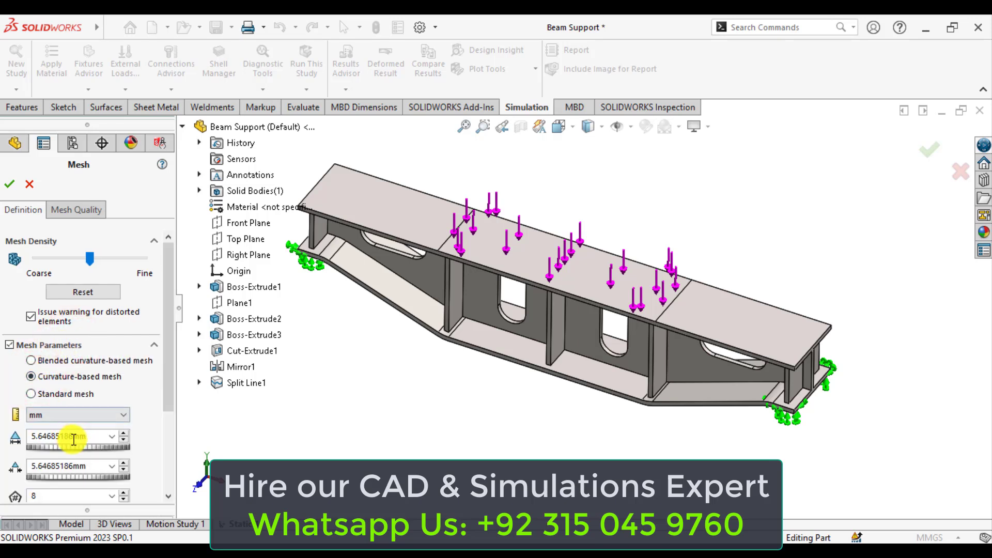
double_click(76, 437)
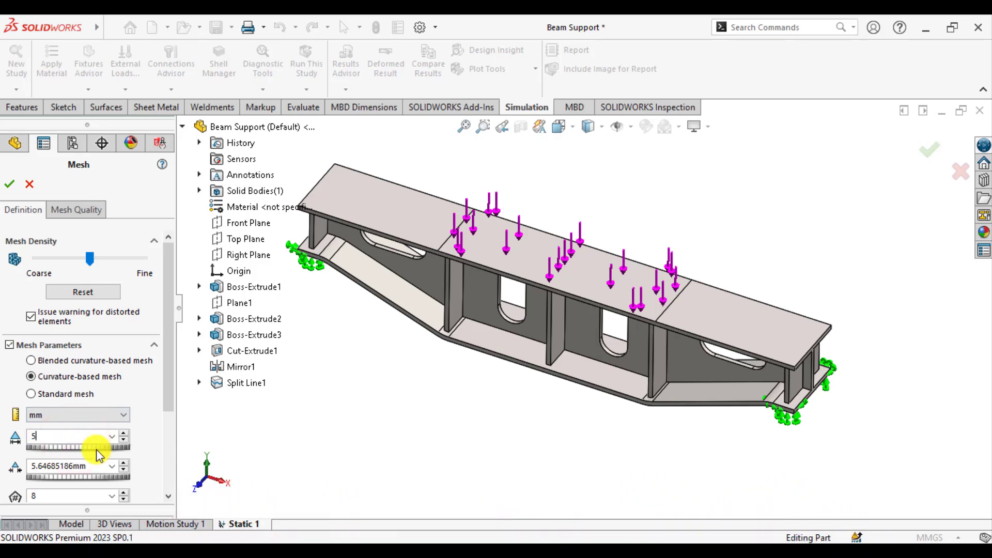
double_click(62, 467)
type("1.00mm")
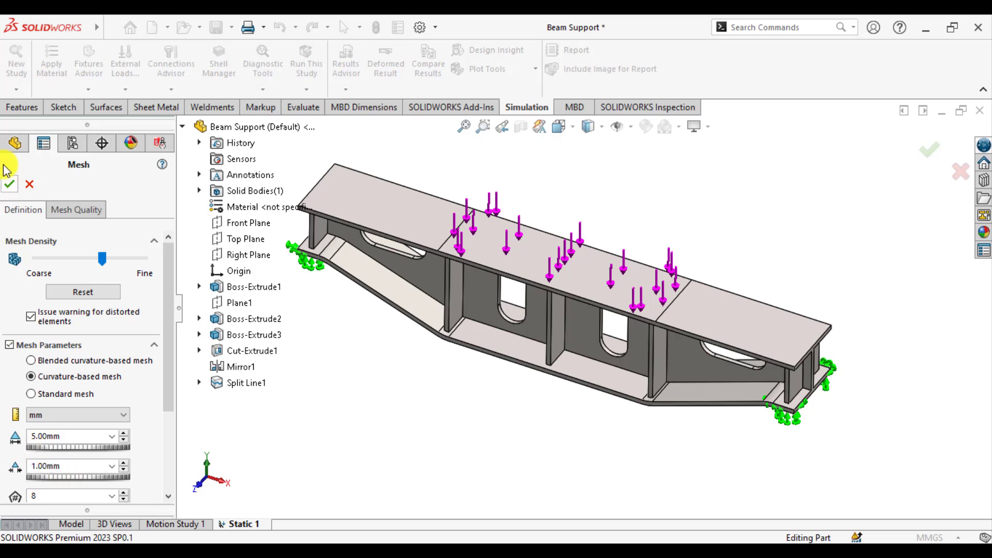
left_click(9, 184)
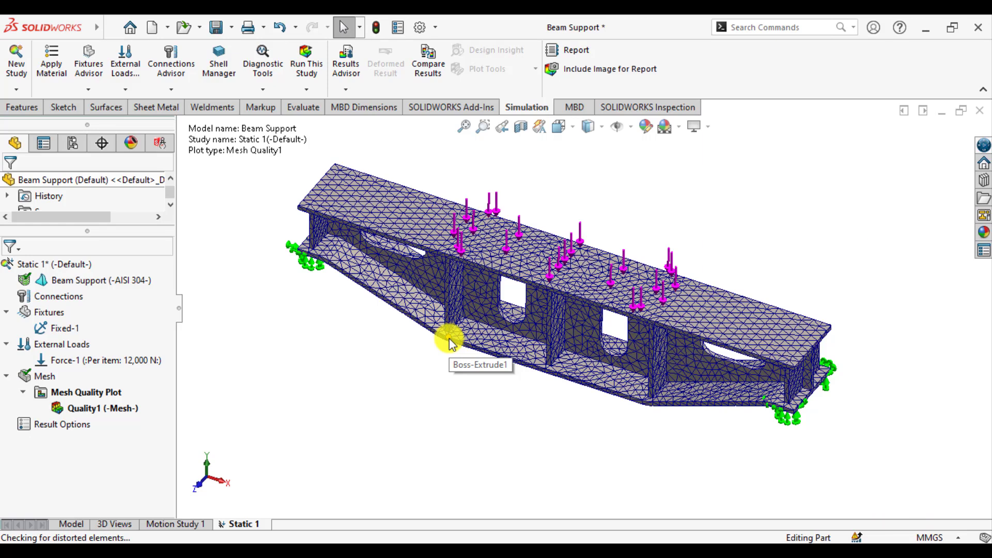
left_click(433, 424)
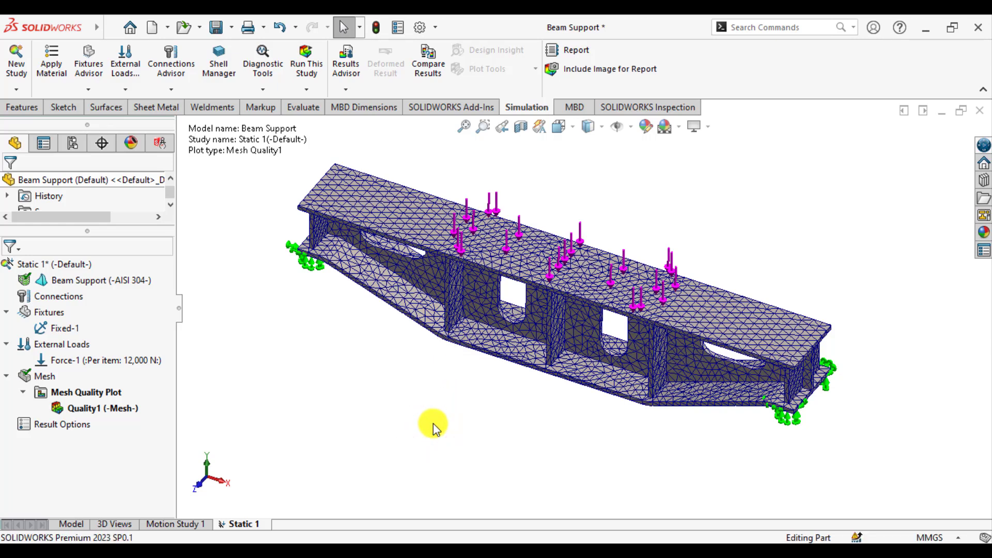
- Run the Static 1 study and display its resultant displacement plot on the deformed beam
left_click(305, 64)
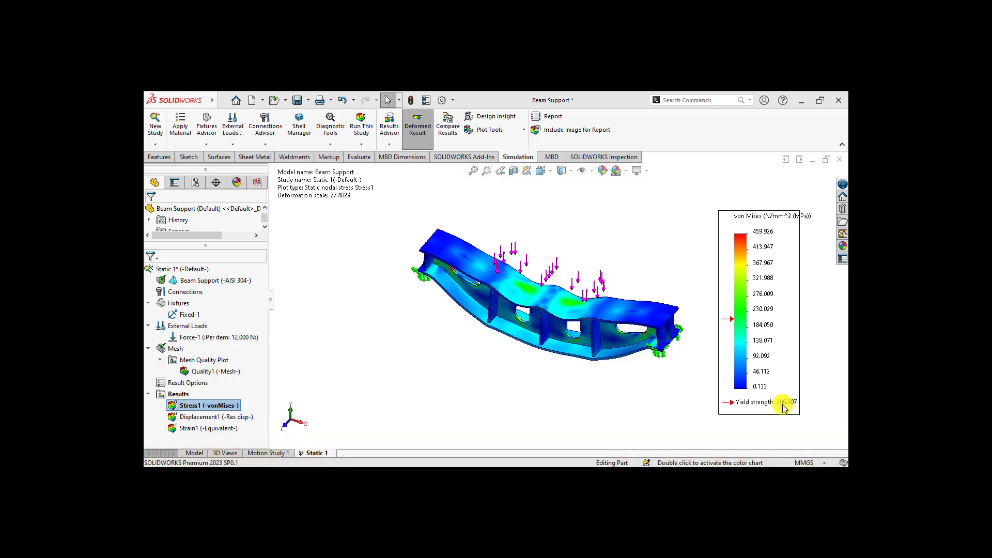
left_click(454, 365)
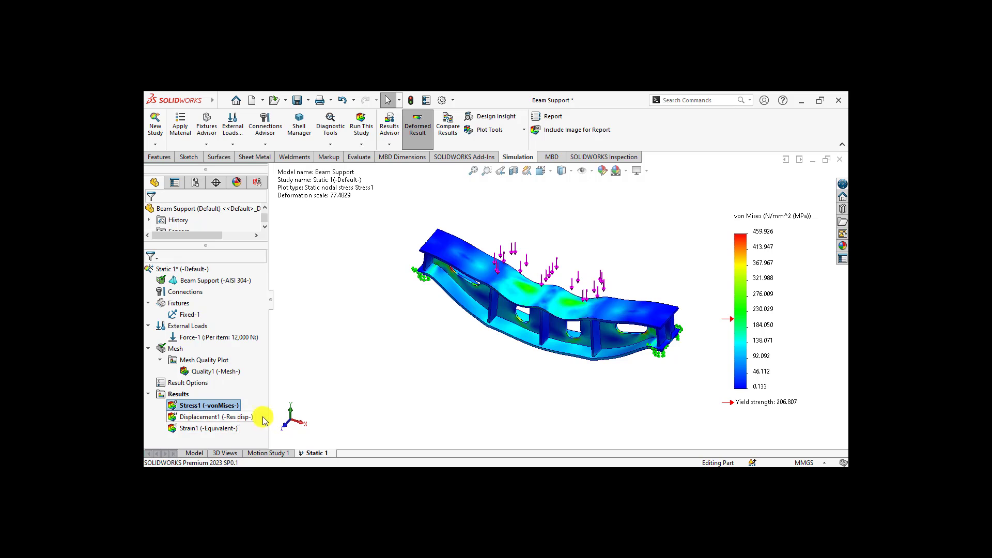
double_click(224, 416)
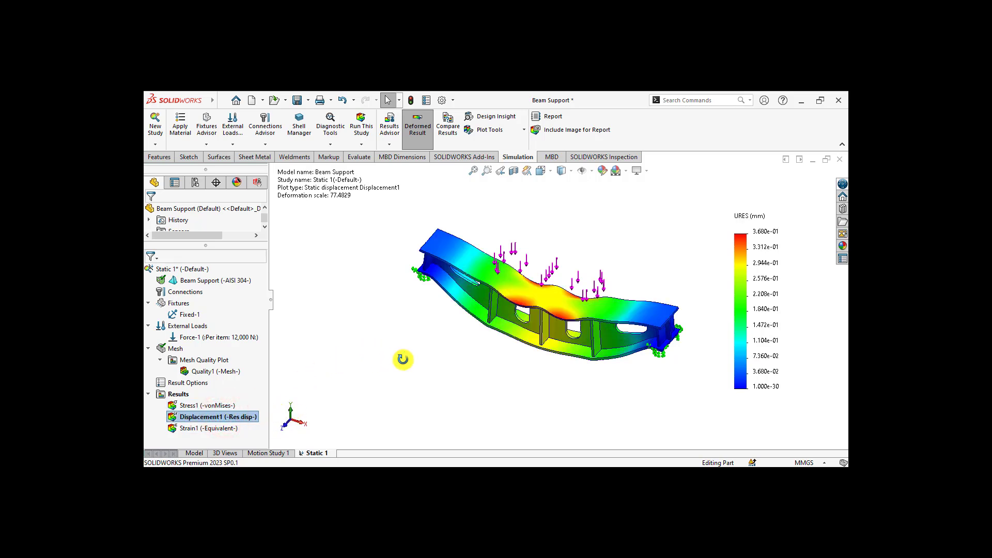
middle_click_drag(403, 350, 445, 339)
scroll(504, 299, "up", 2)
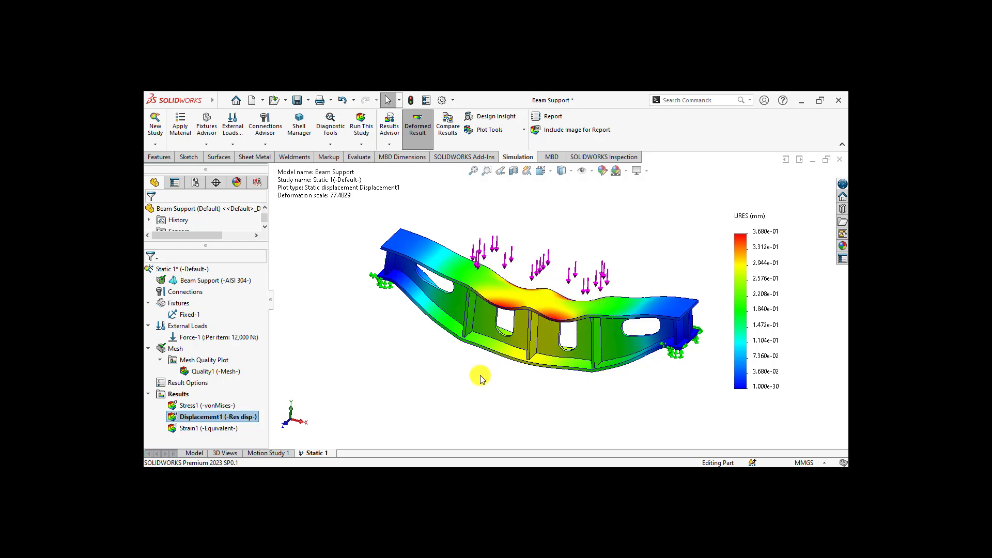
left_click(758, 238)
- Change the displacement plot's component to UY: Y Displacement, in mm
right_click(222, 416)
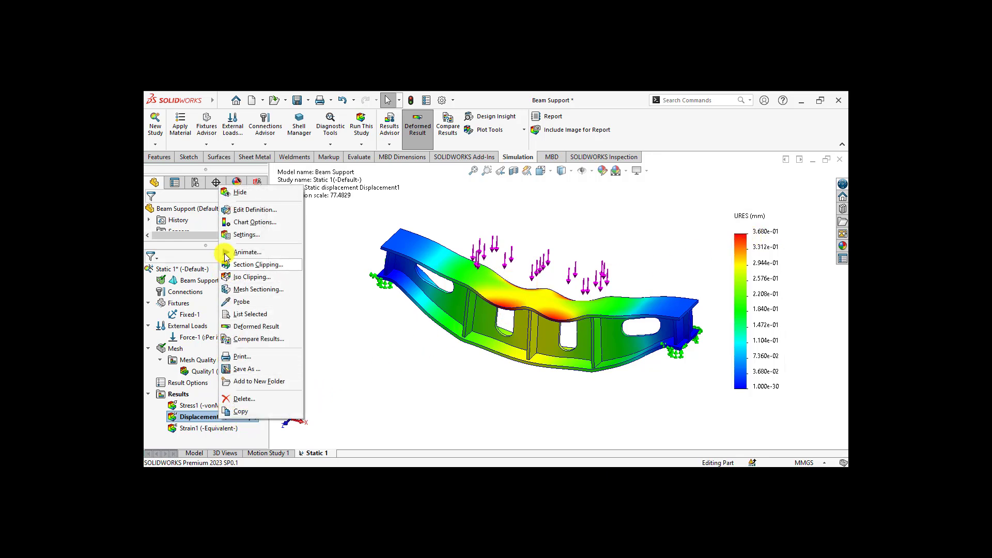
left_click(249, 211)
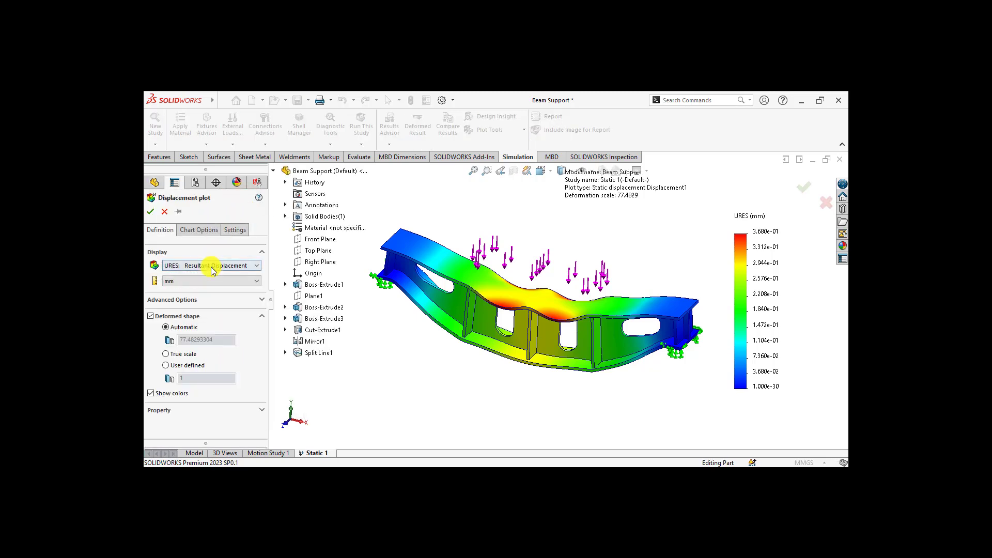
left_click(207, 265)
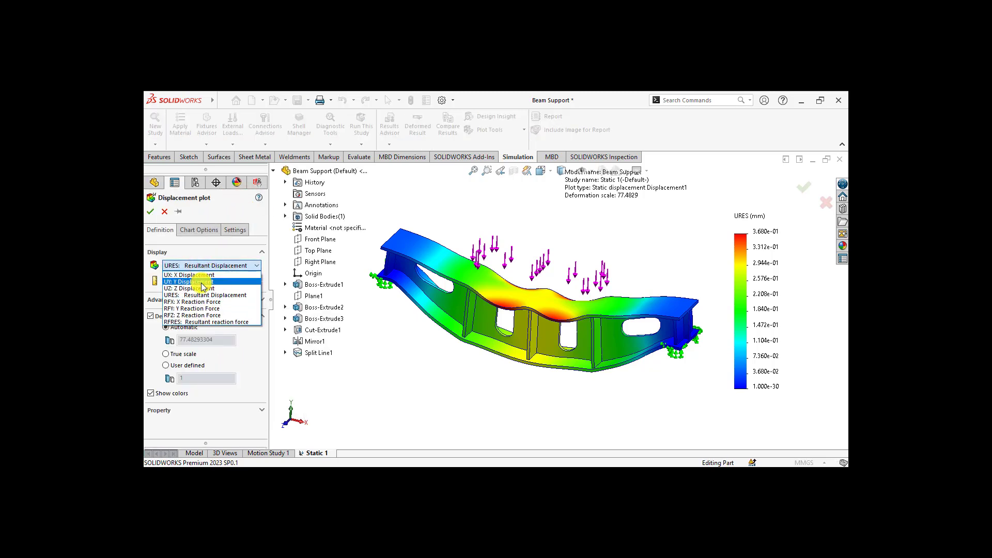
left_click(202, 283)
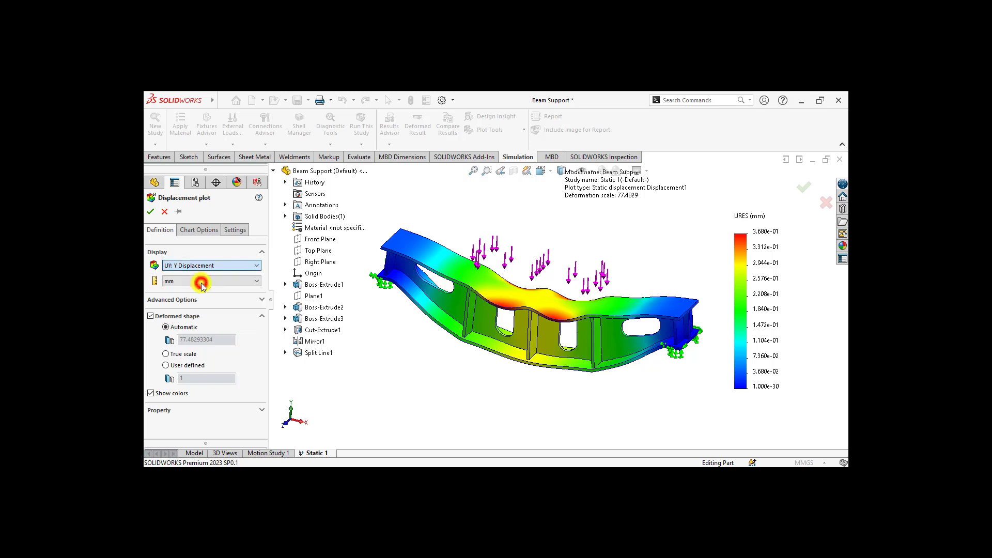
left_click(149, 215)
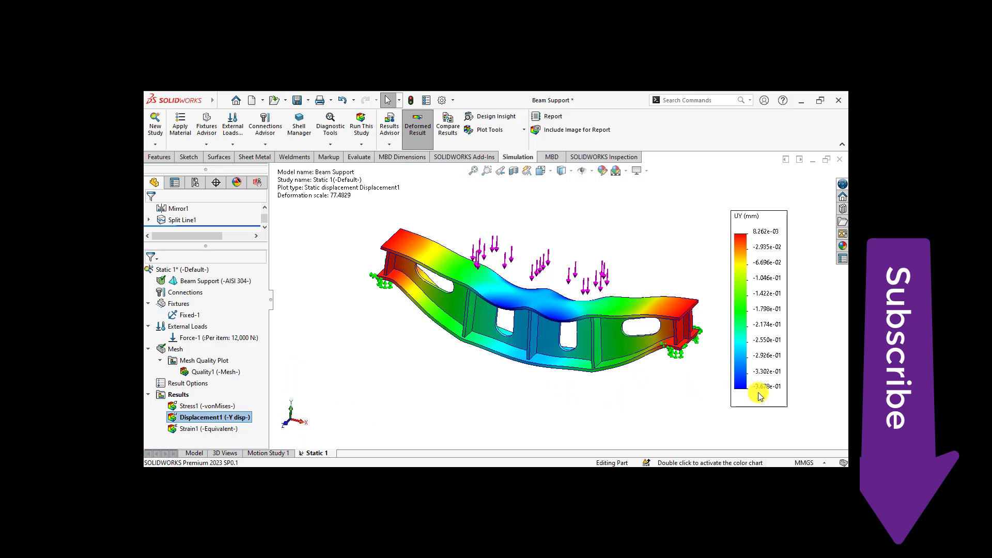
- Play the animation of the beam's Y displacement plot and close it
right_click(201, 422)
left_click(217, 253)
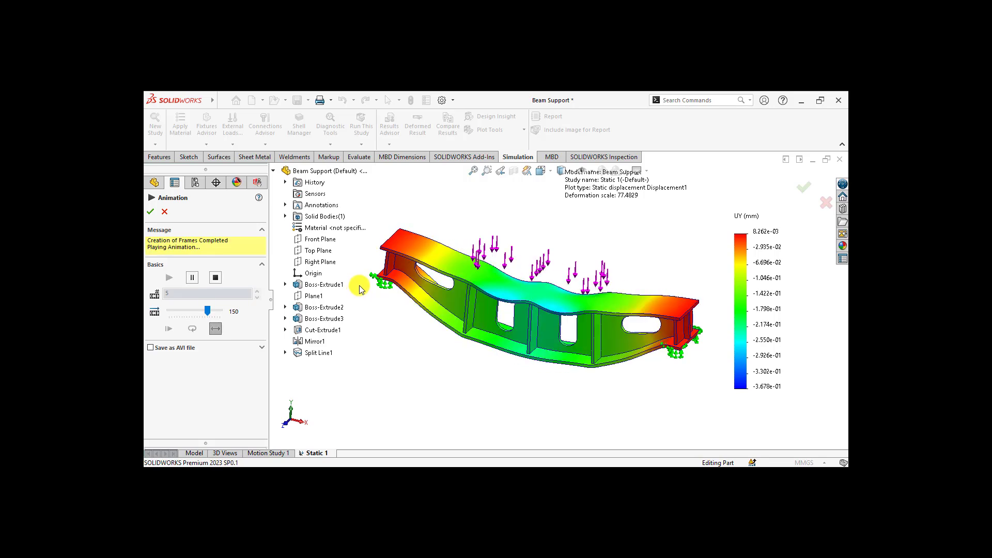
left_click(151, 211)
left_click(335, 331)
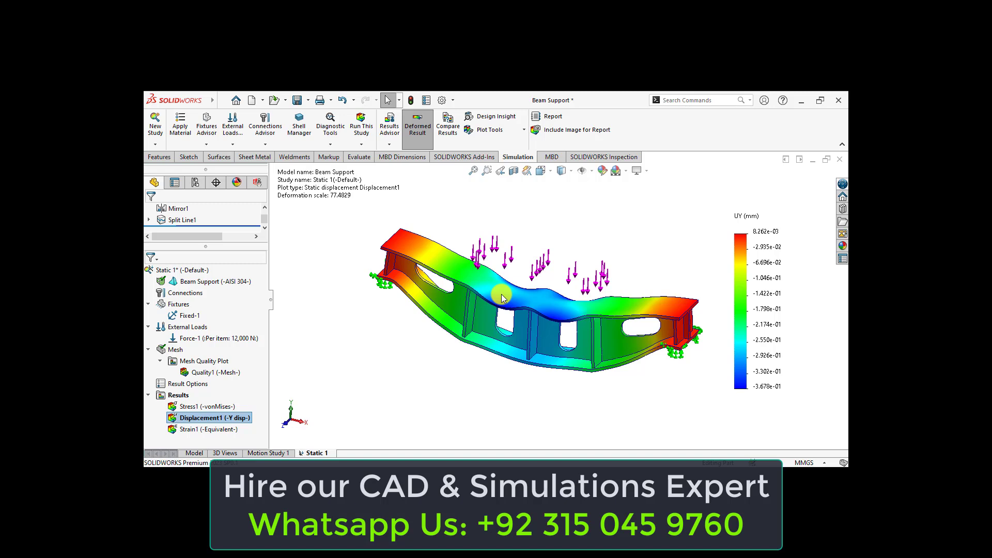
- Define a factor of safety plot for all bodies using the Max von Mises Stress criterion
right_click(166, 395)
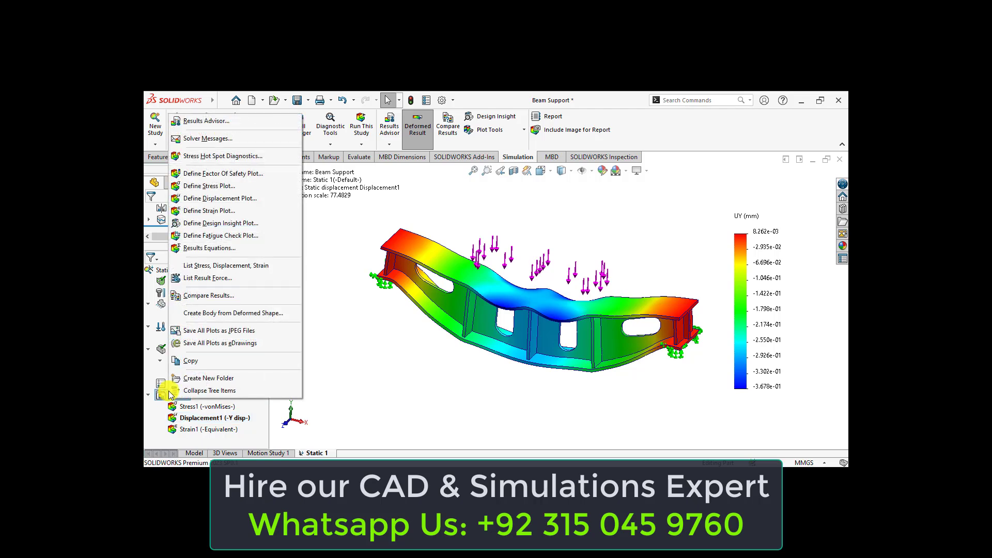
left_click(198, 175)
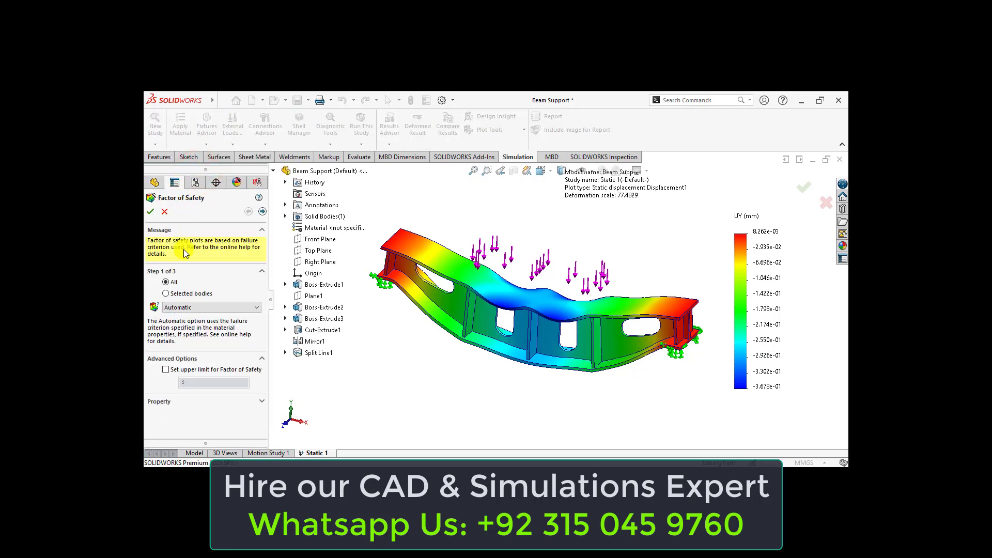
left_click(192, 309)
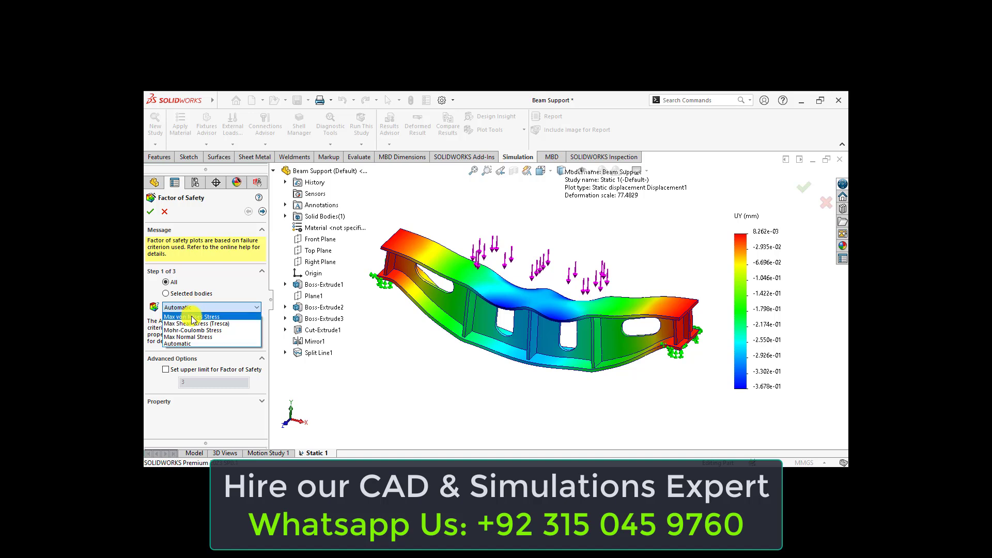
left_click(193, 316)
left_click(150, 211)
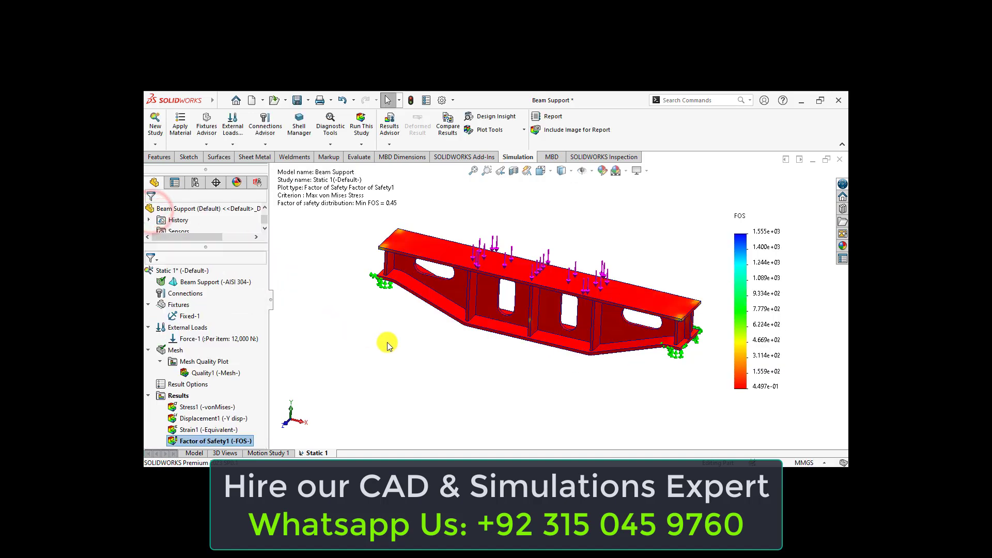
left_click(404, 346)
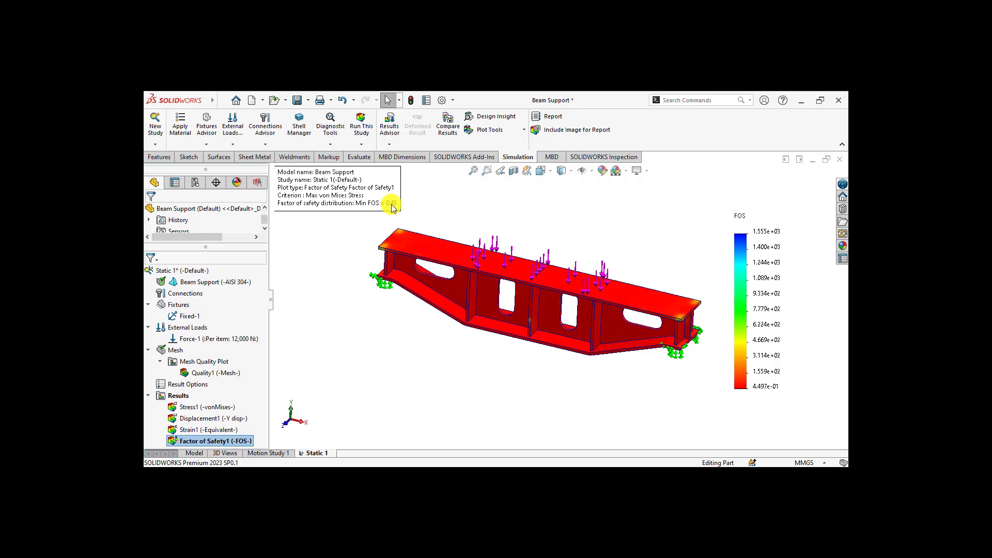
- Display the von Mises stress plot and review the definition of the force on the beam's top flange
double_click(208, 406)
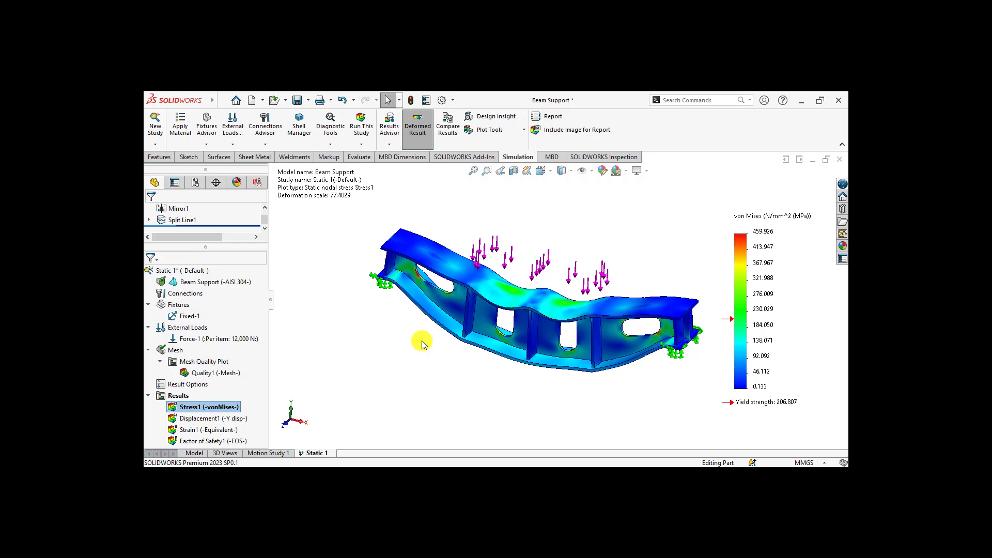
left_click(192, 338)
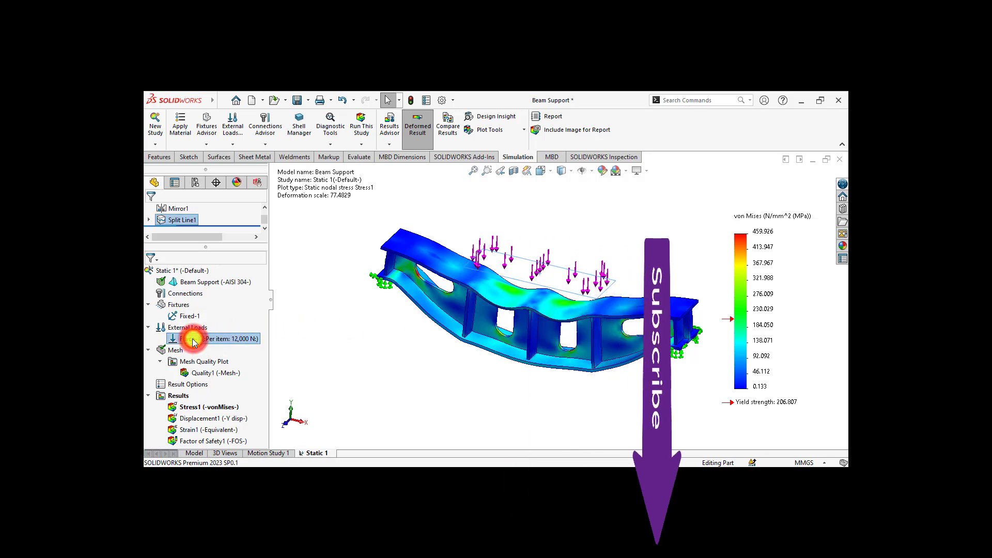
left_click(356, 340)
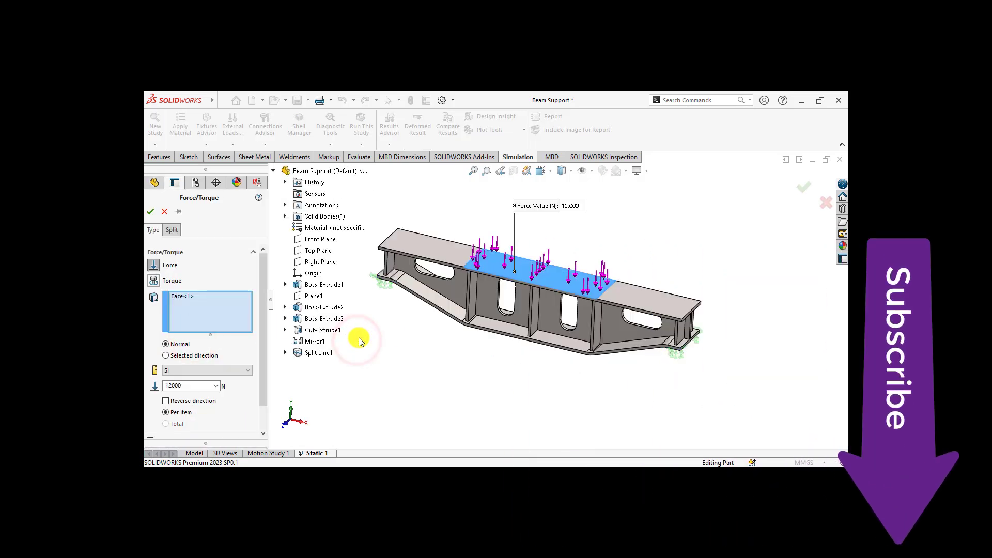
left_click(151, 212)
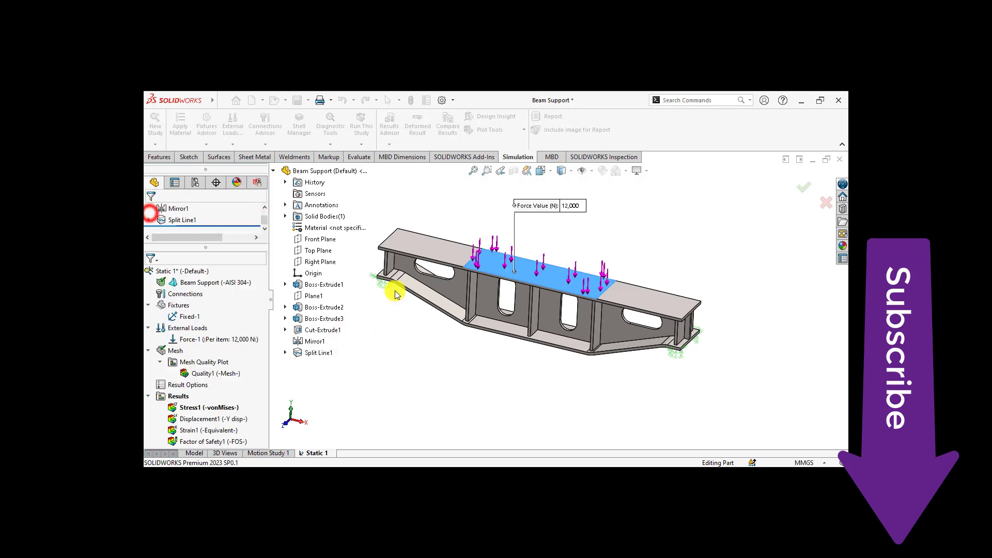
left_click(457, 367)
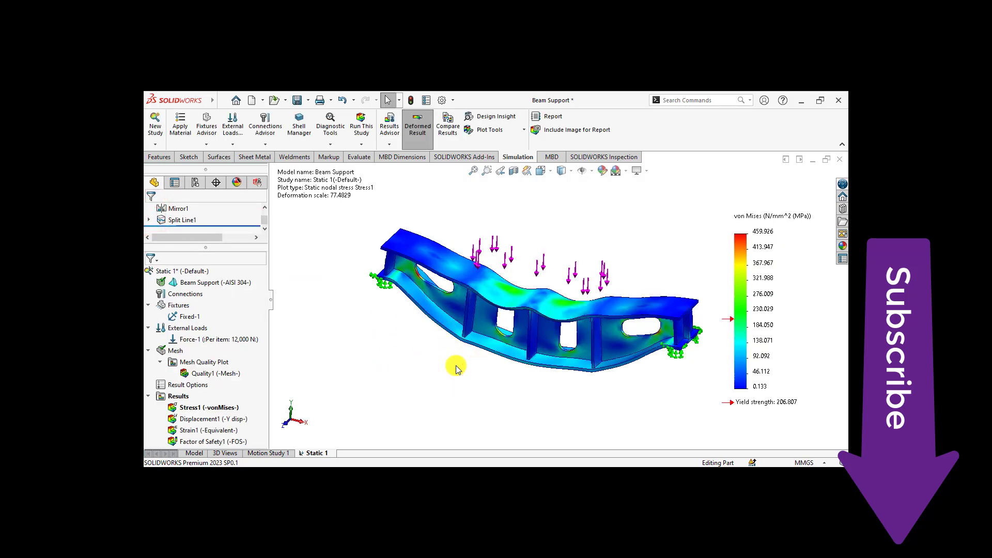